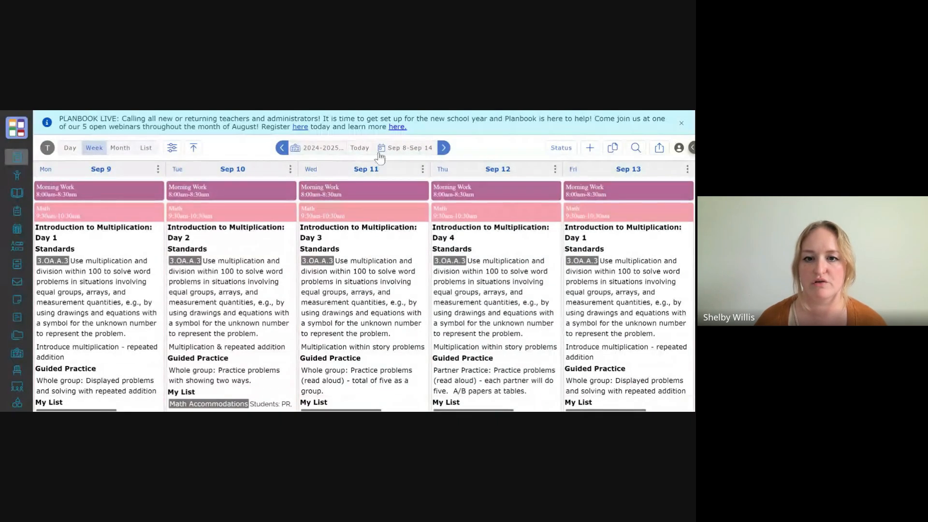
View the plans for Secondary School Year (Basic) and 2021-2022, and return to the 2024-2025 School Year.
mouse_move(18, 166)
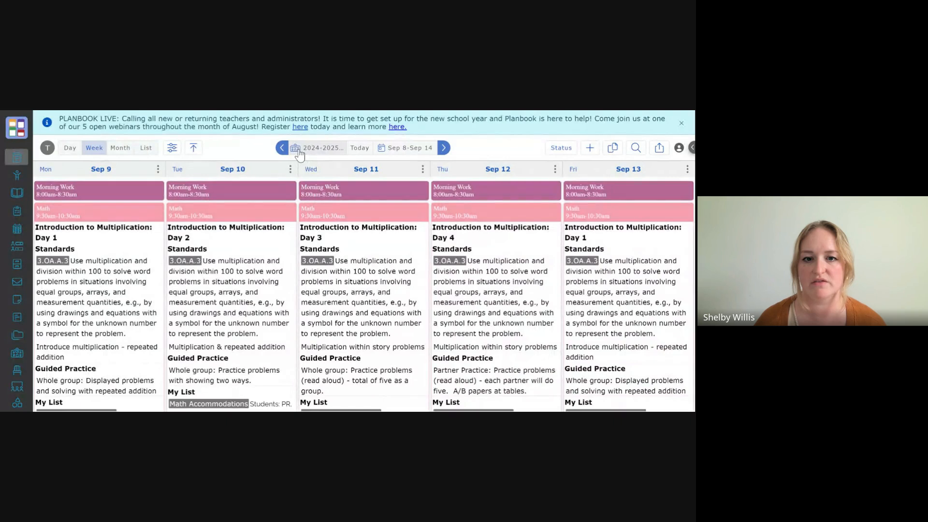
click(321, 152)
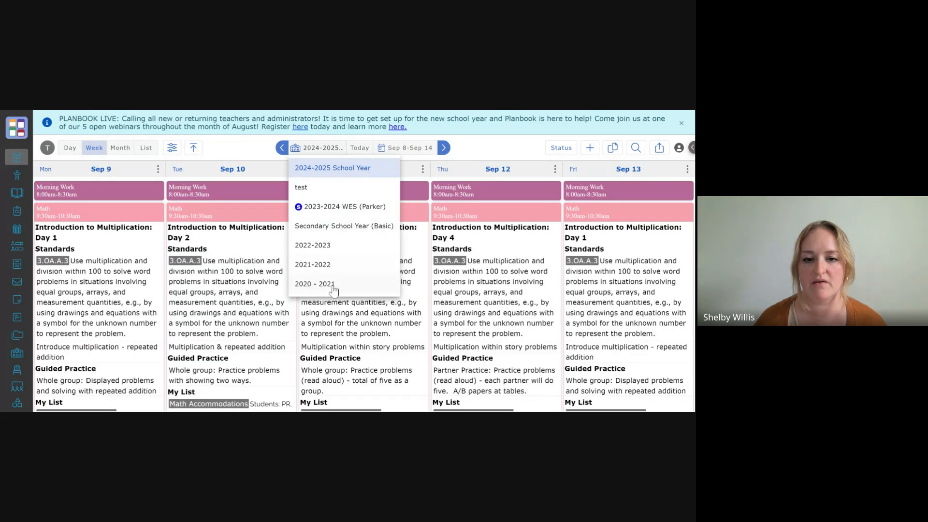
click(344, 225)
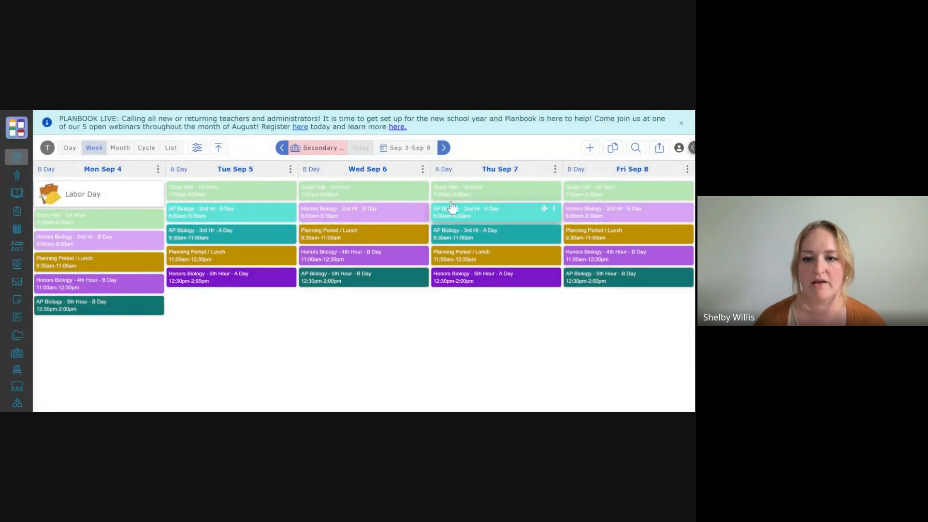
click(317, 151)
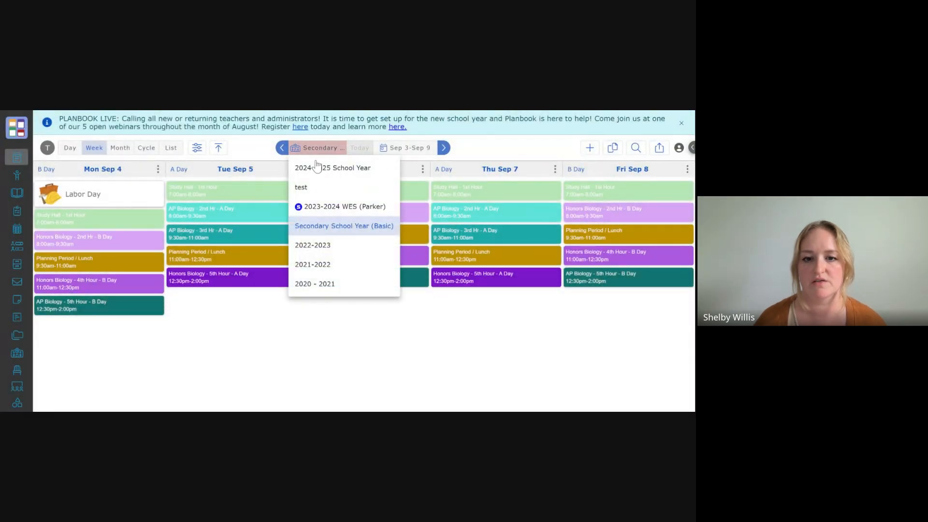
click(327, 265)
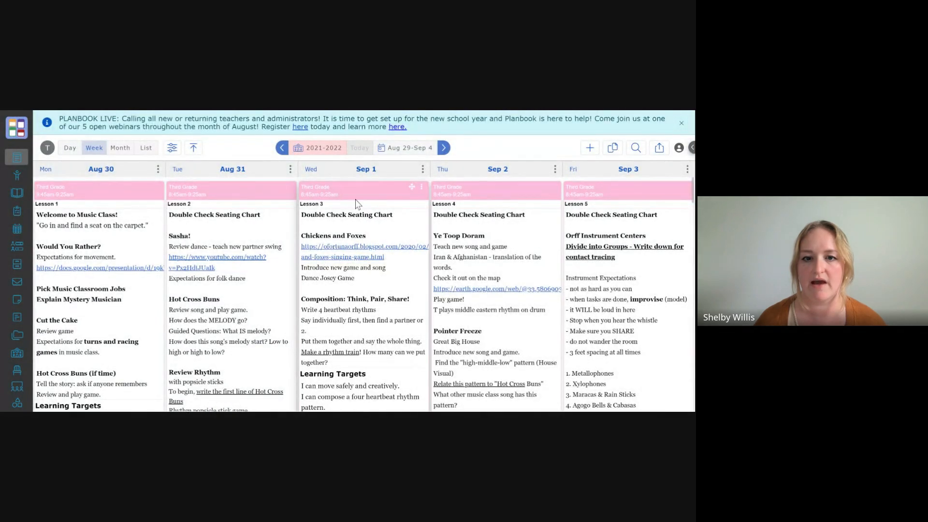
click(320, 148)
click(320, 164)
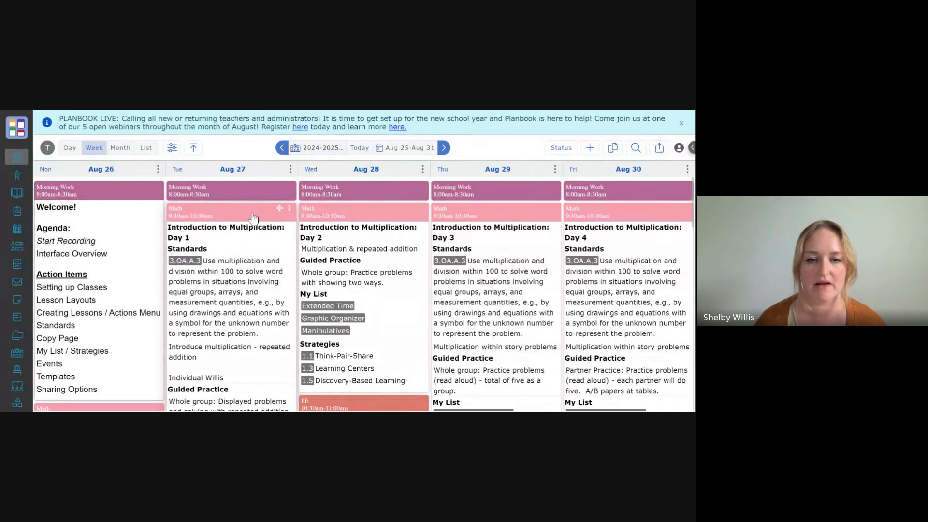
Open the Tuesday Aug 27 Math lesson and bring up the selection of standards for it.
click(237, 214)
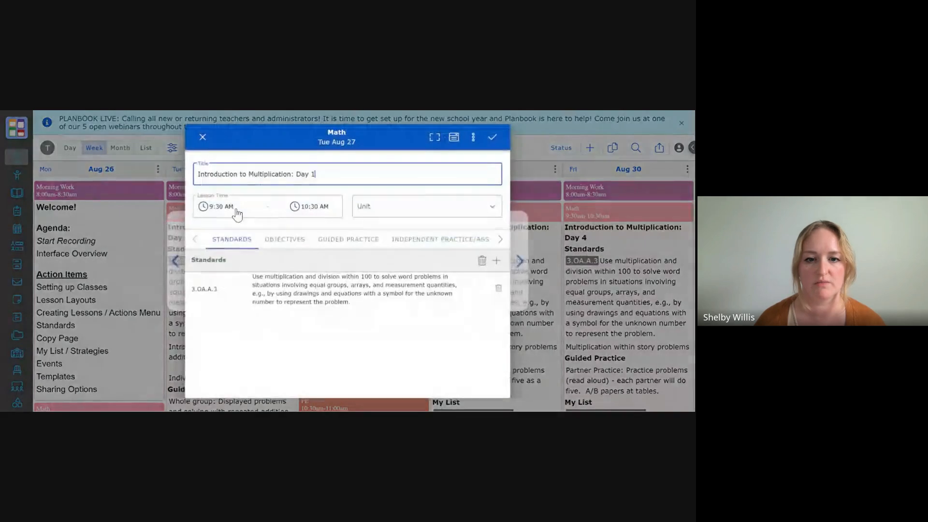
click(273, 240)
click(236, 240)
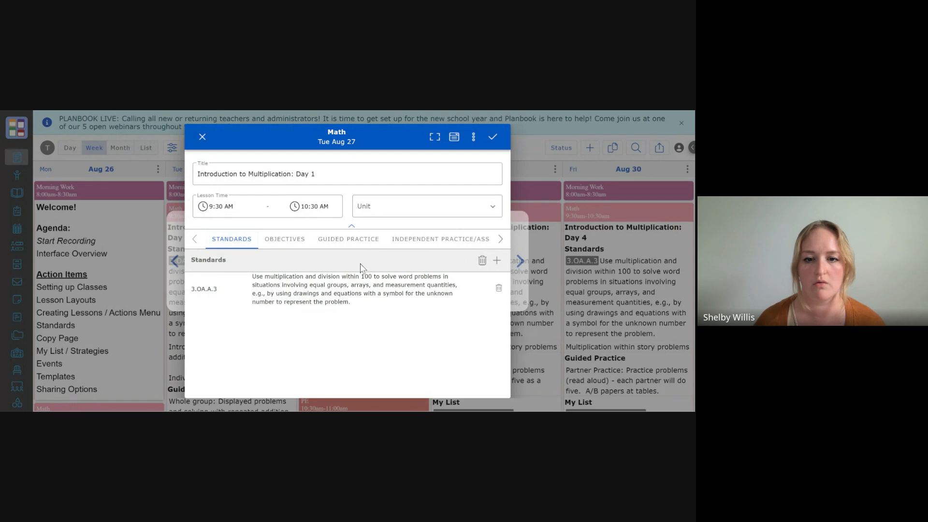
click(497, 262)
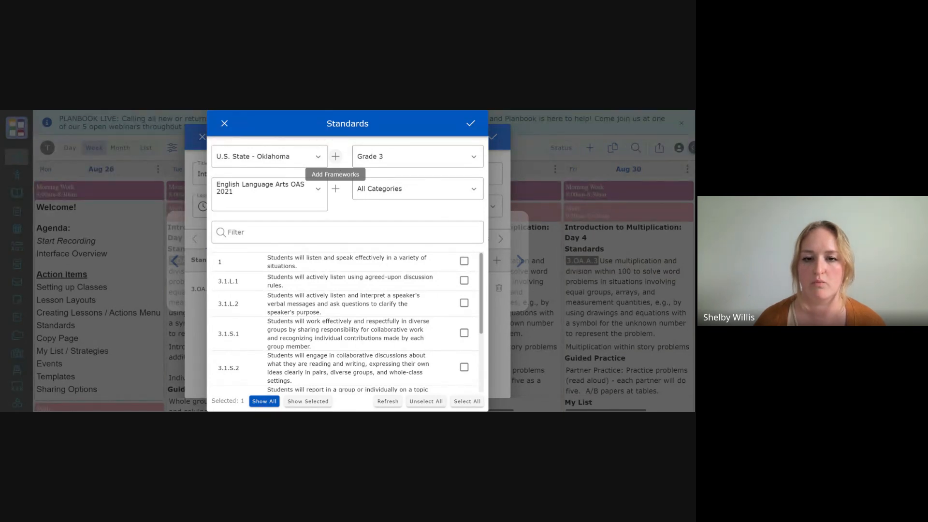
Look through the available standard frameworks, filter them by CAROLINA, and accept the framework selection.
click(335, 156)
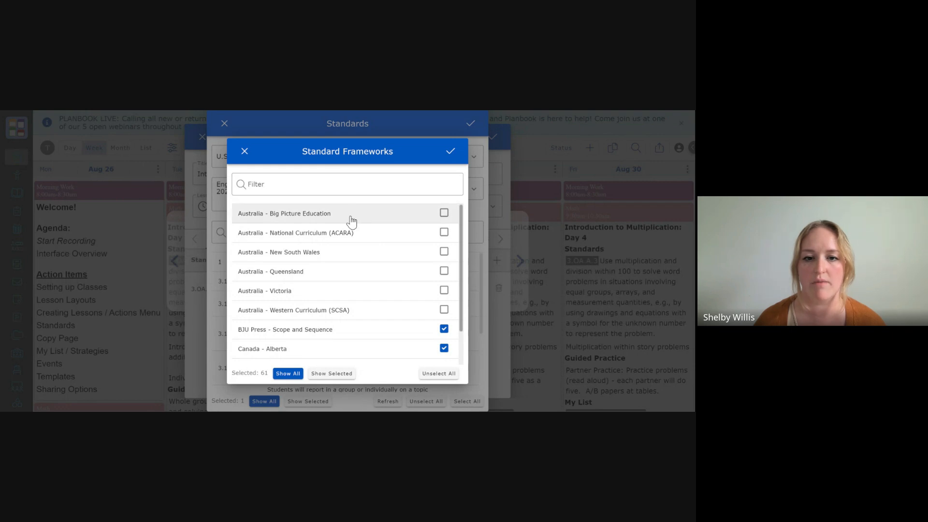
scroll(351, 221, down, 6)
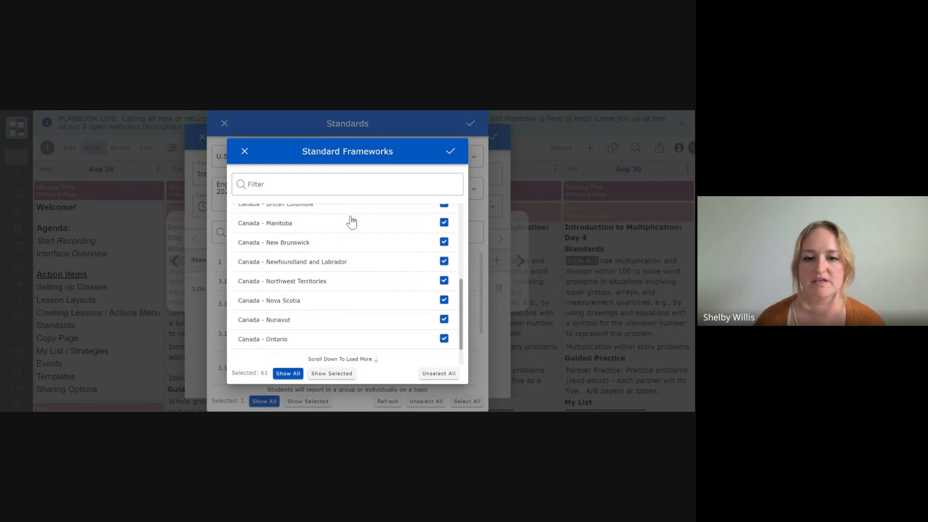
scroll(351, 221, down, 10)
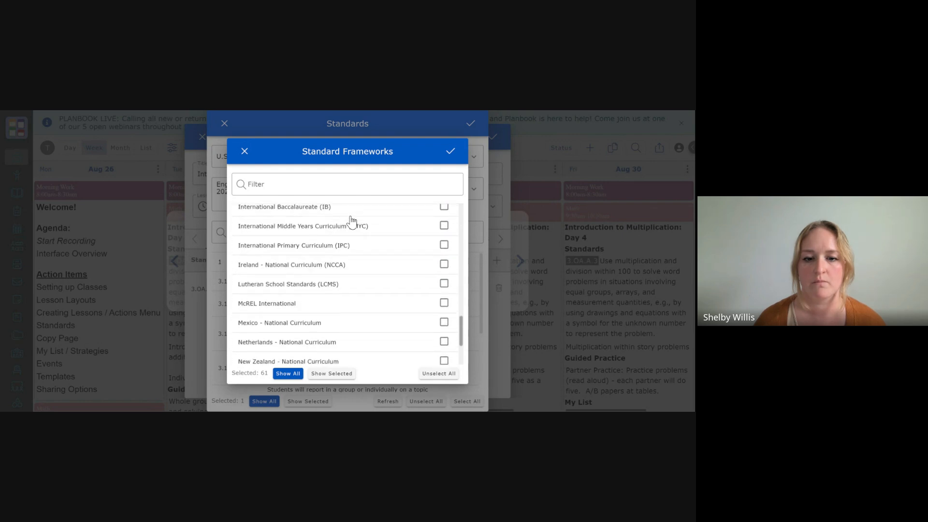
scroll(352, 222, down, 3)
click(327, 188)
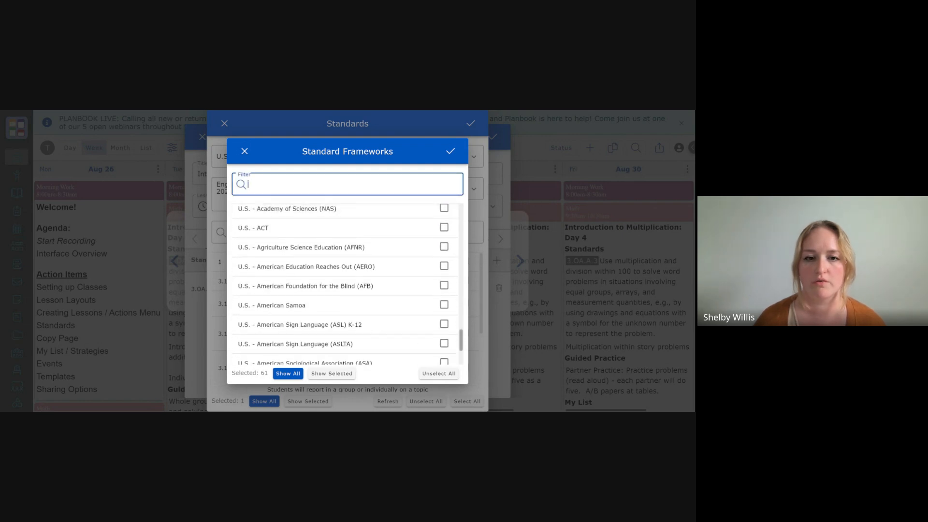
text(CAROLINA)
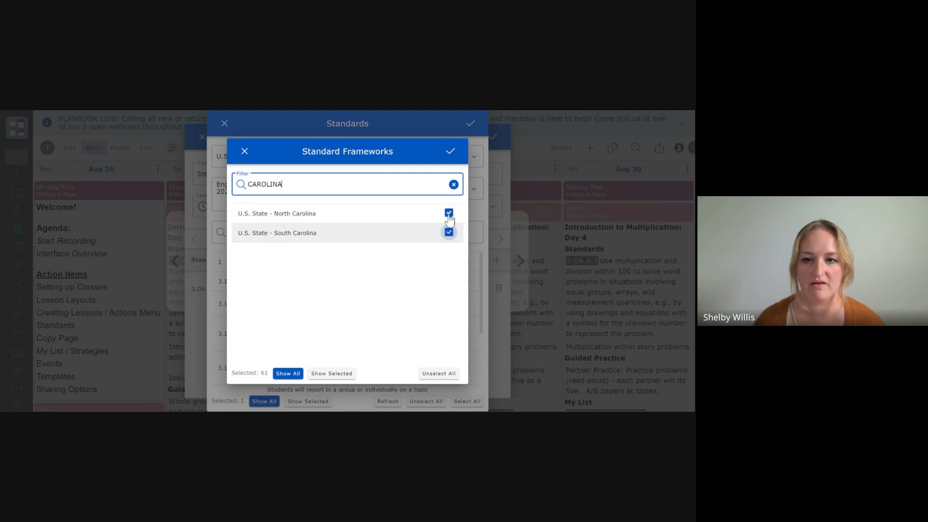
click(450, 151)
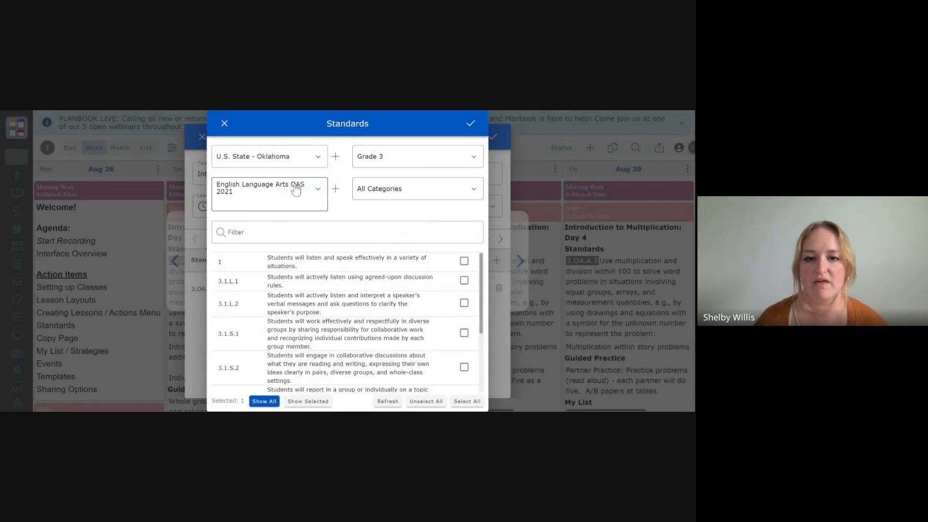
Add Fine Arts 2020 - Dance and Fine Arts 2020 - Drama/Theatre to the Oklahoma standard subjects.
click(337, 192)
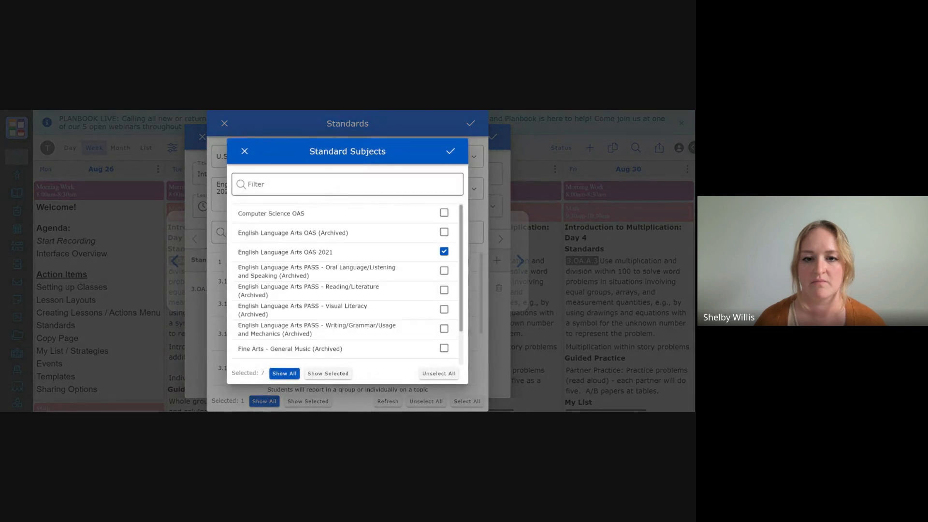
scroll(399, 232, down, 4)
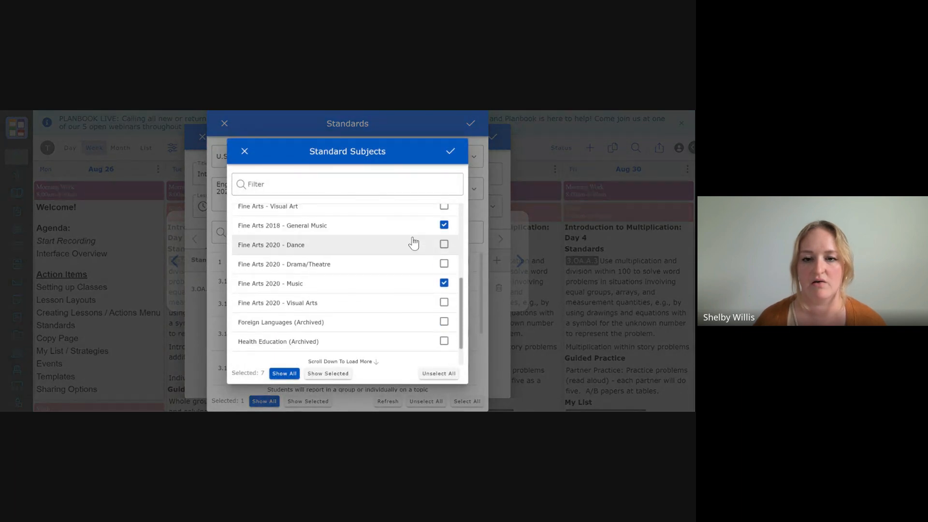
click(444, 244)
click(444, 263)
scroll(398, 253, down, 1)
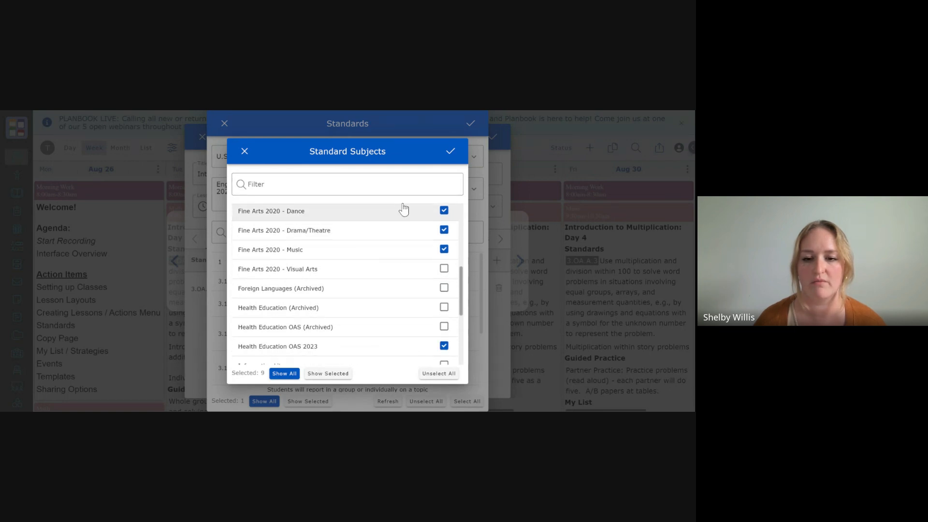
click(450, 151)
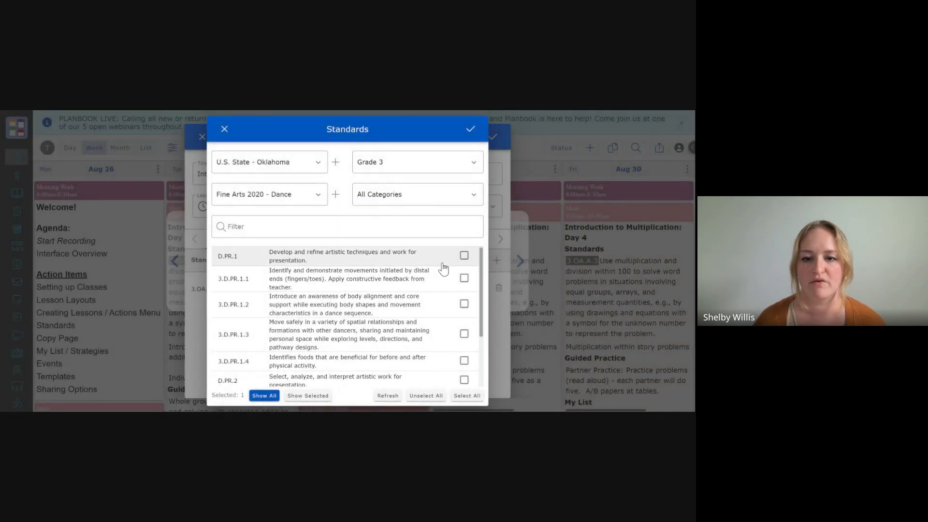
Add dance standard D.PR.1 to the Tuesday Aug 27 Math lesson and save the lesson.
click(464, 255)
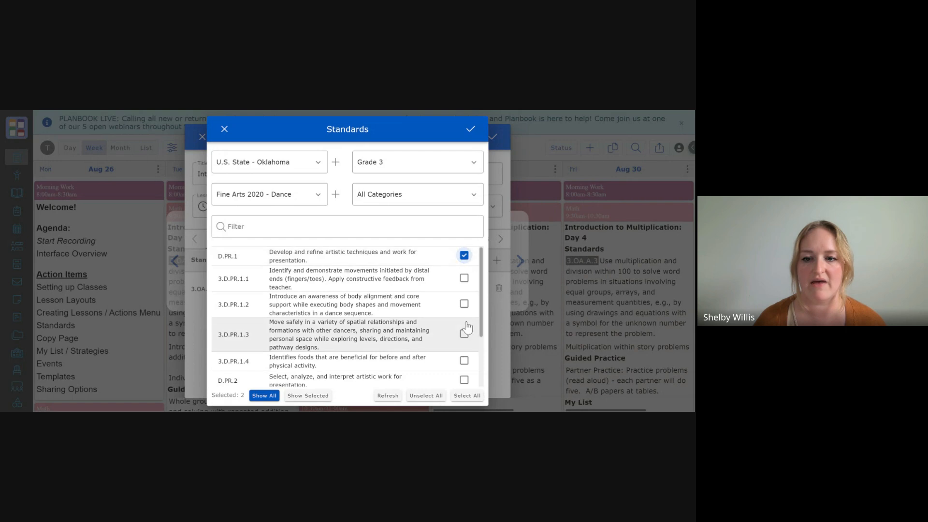
click(470, 129)
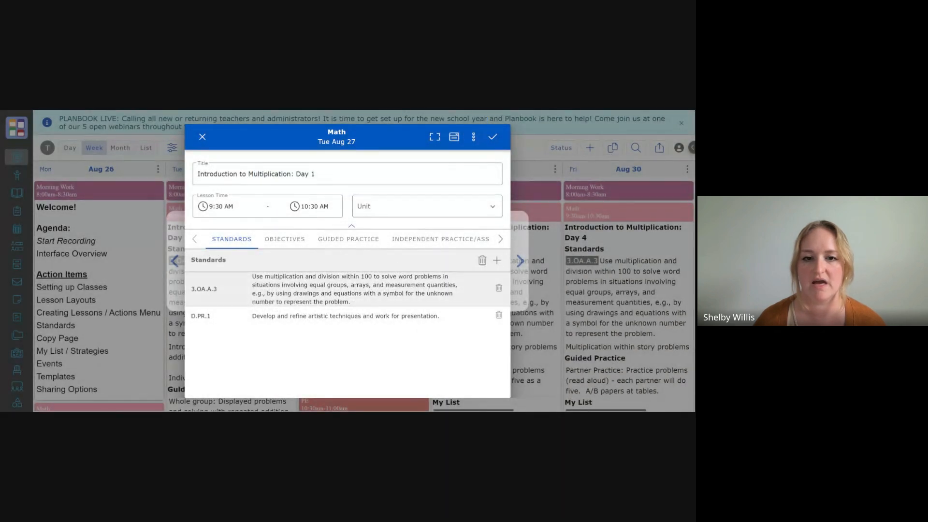
click(496, 144)
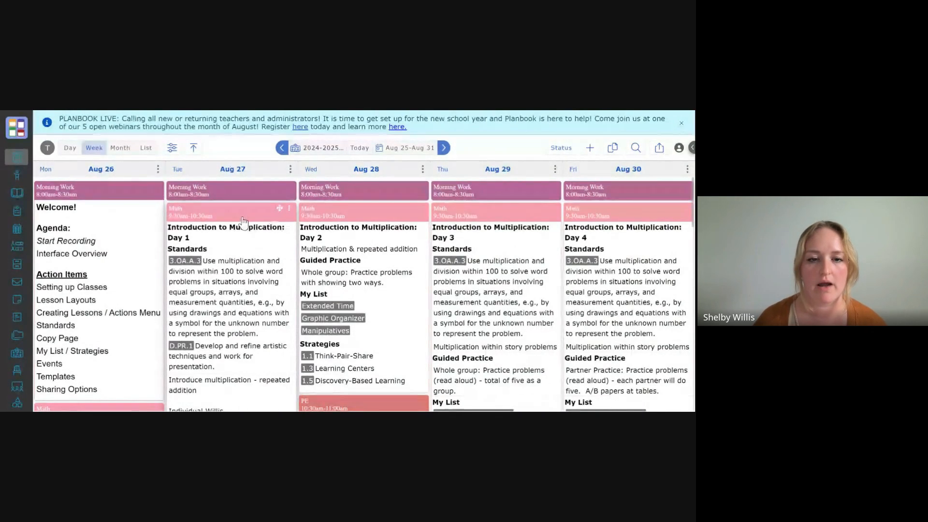
Swap the Tuesday Aug 27 Math lesson with the one on 08/29/2024.
click(290, 211)
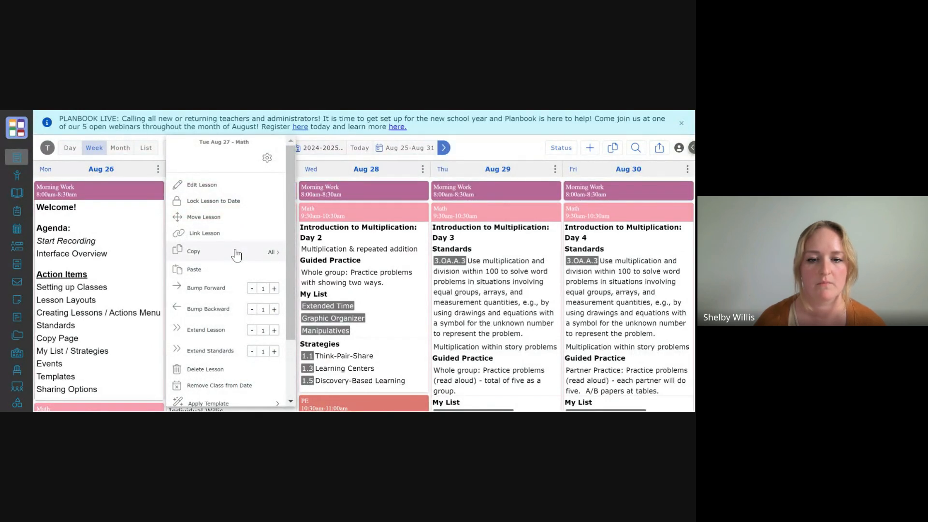
scroll(237, 255, down, 3)
click(202, 379)
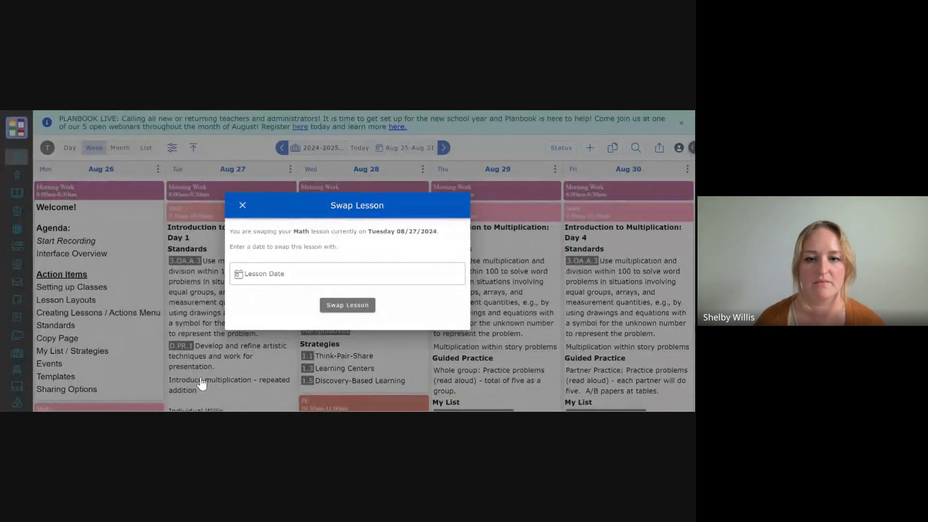
click(275, 276)
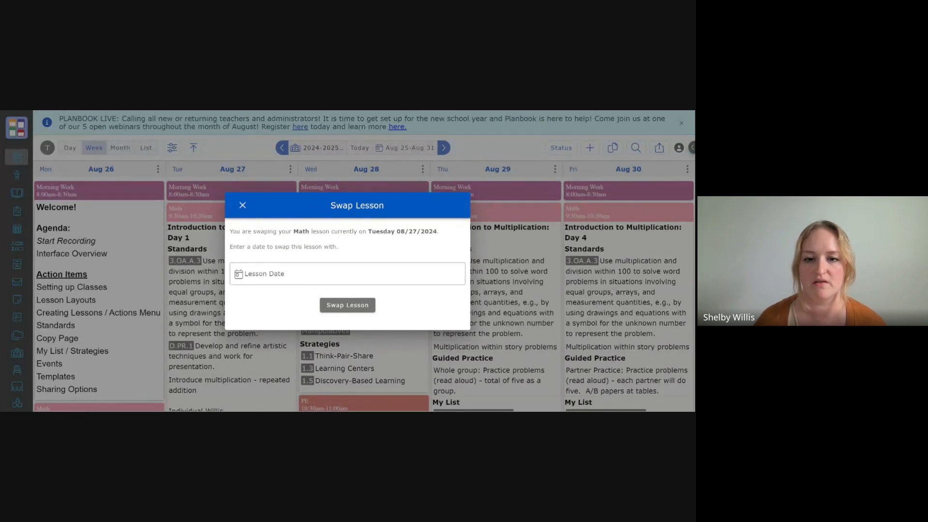
click(288, 273)
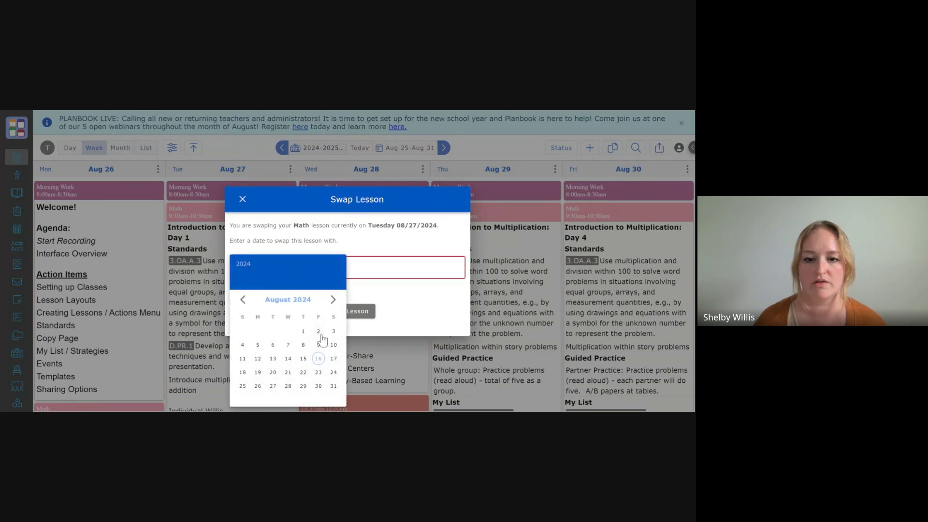
click(304, 385)
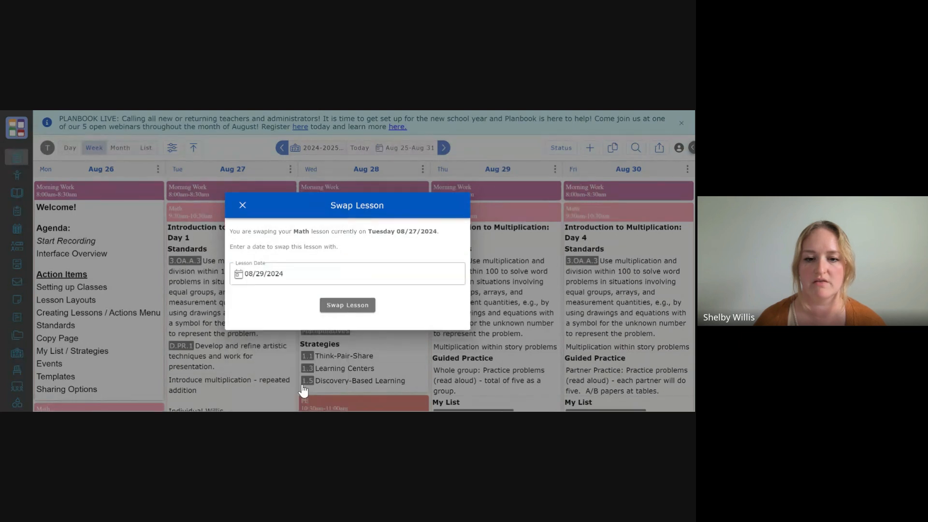
click(350, 309)
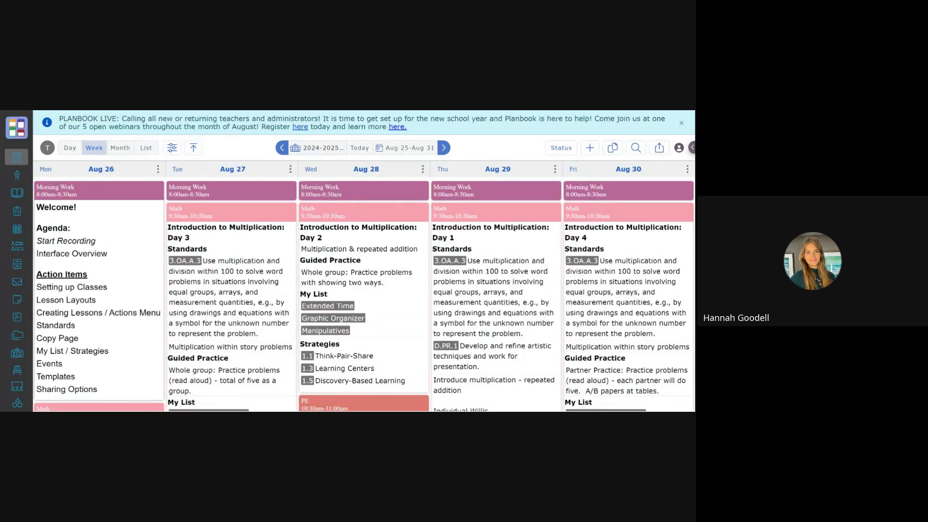
Go to the list of school years and open the 2024-2025 School Year for editing.
mouse_move(5, 270)
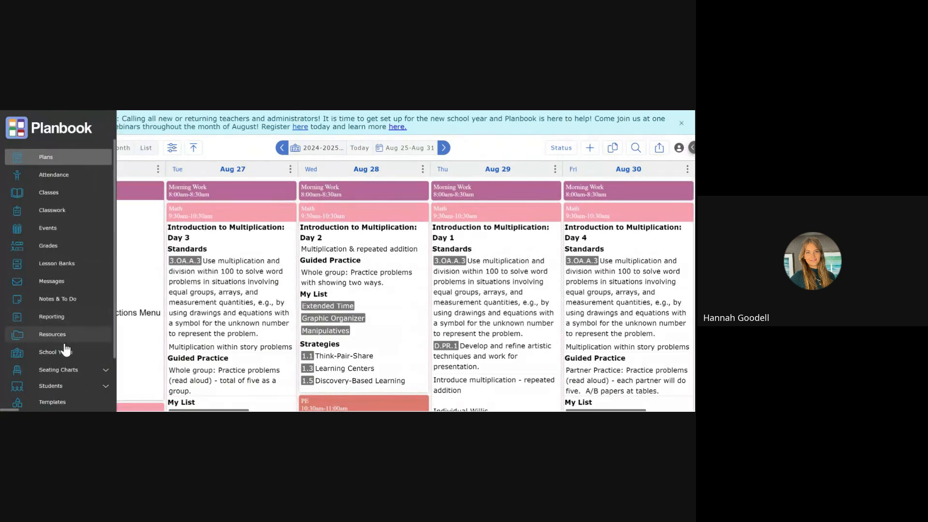
click(57, 356)
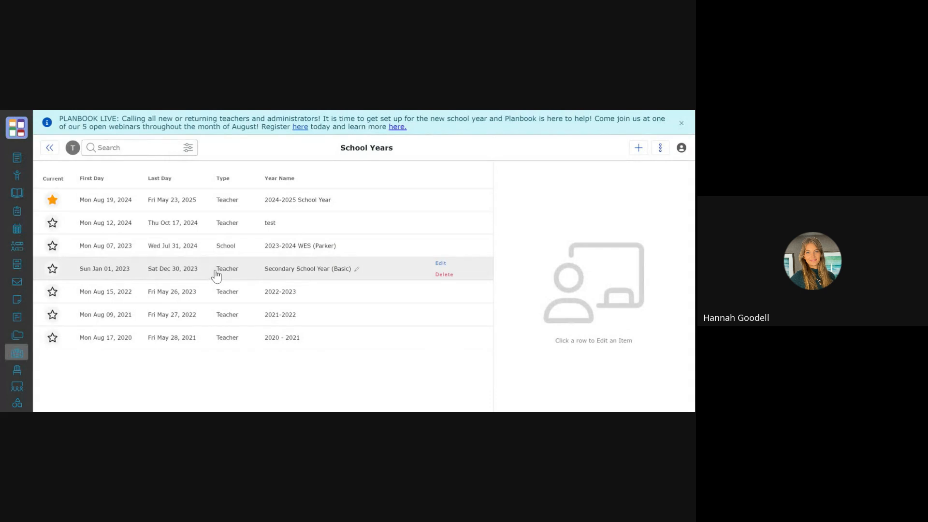
click(403, 206)
click(427, 207)
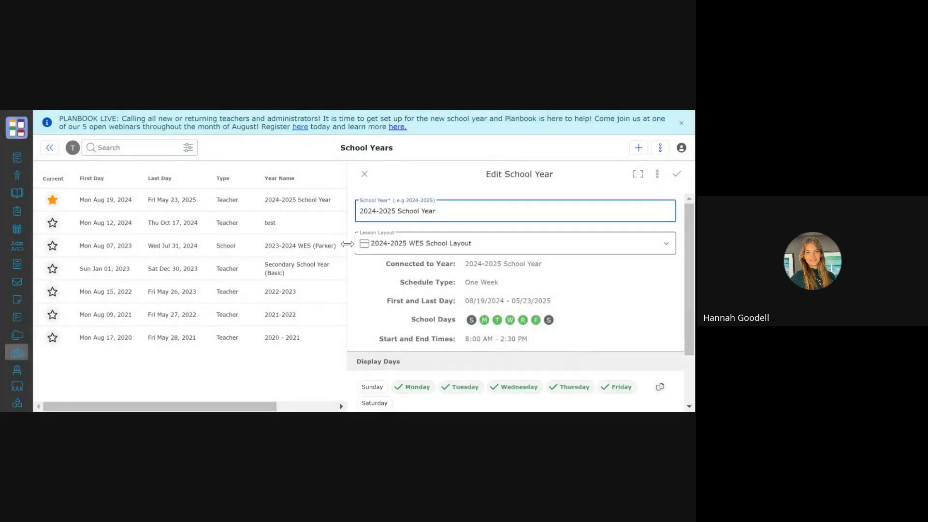
Open Secondary School Year (Basic) for editing and schedule its classes on a weekly basis.
click(320, 274)
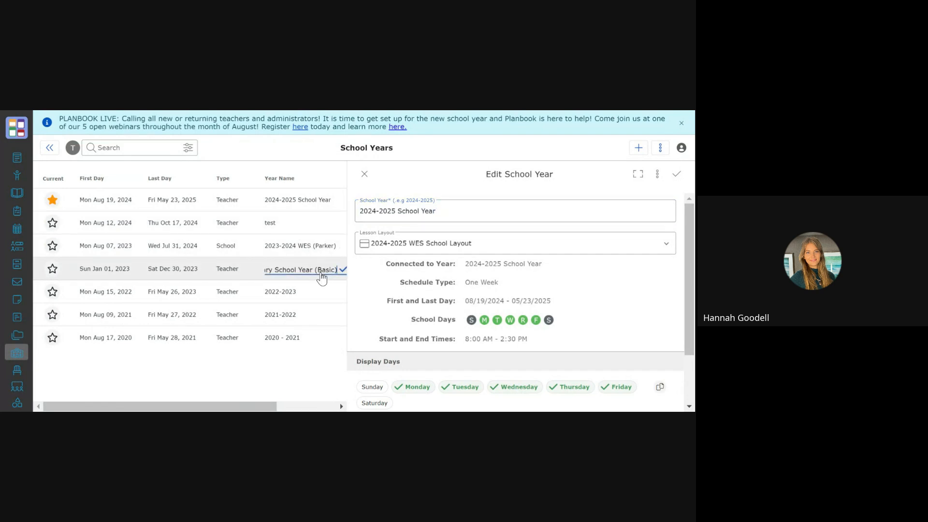
click(260, 276)
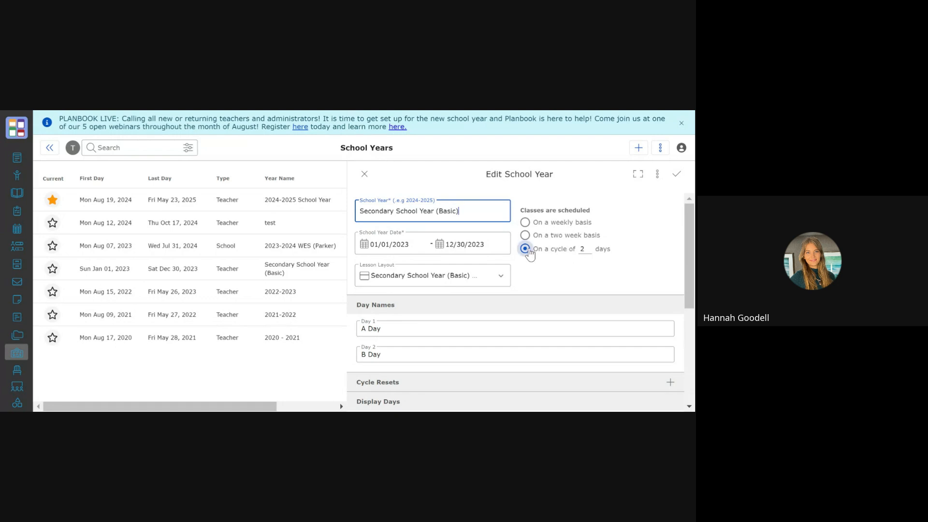
click(525, 222)
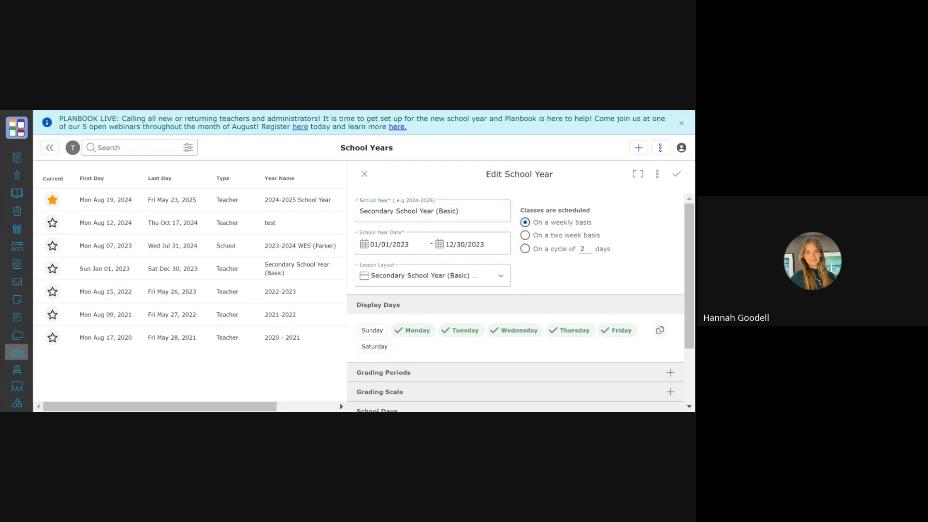